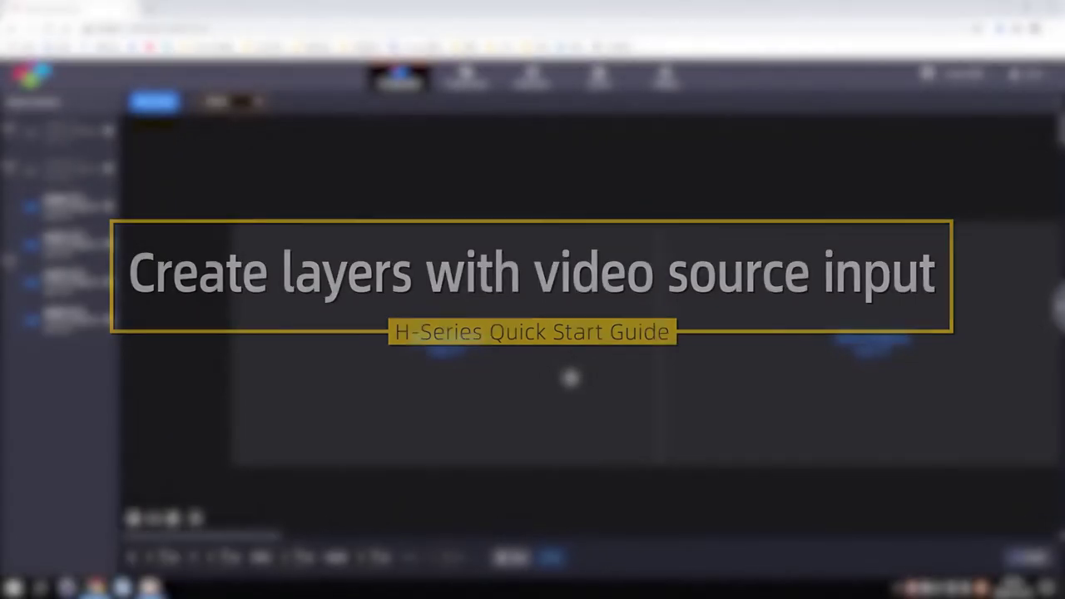
Step: Open the Programming page, show the input signals as thumbnails, and switch them back to the list view
{"action": "left_click", "coordinate": [464, 84]}
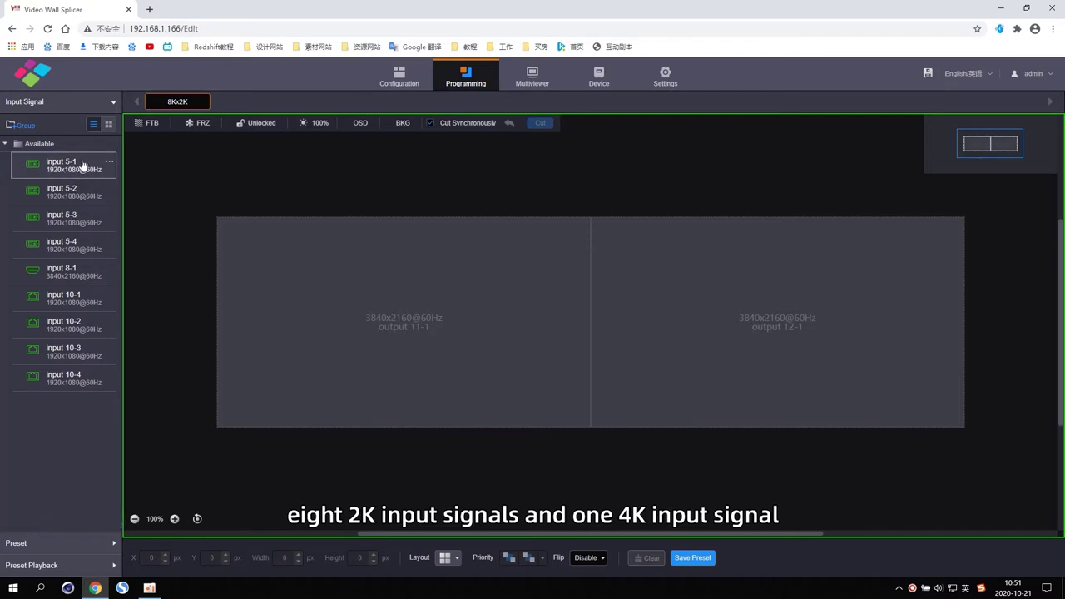
{"action": "left_click", "coordinate": [108, 124]}
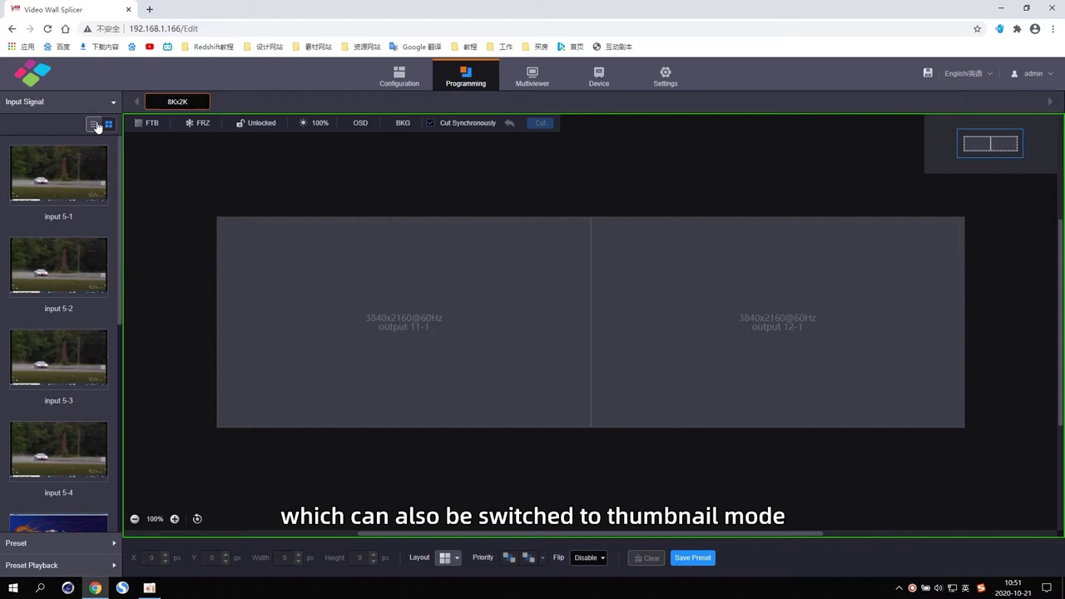
{"action": "left_click", "coordinate": [94, 124]}
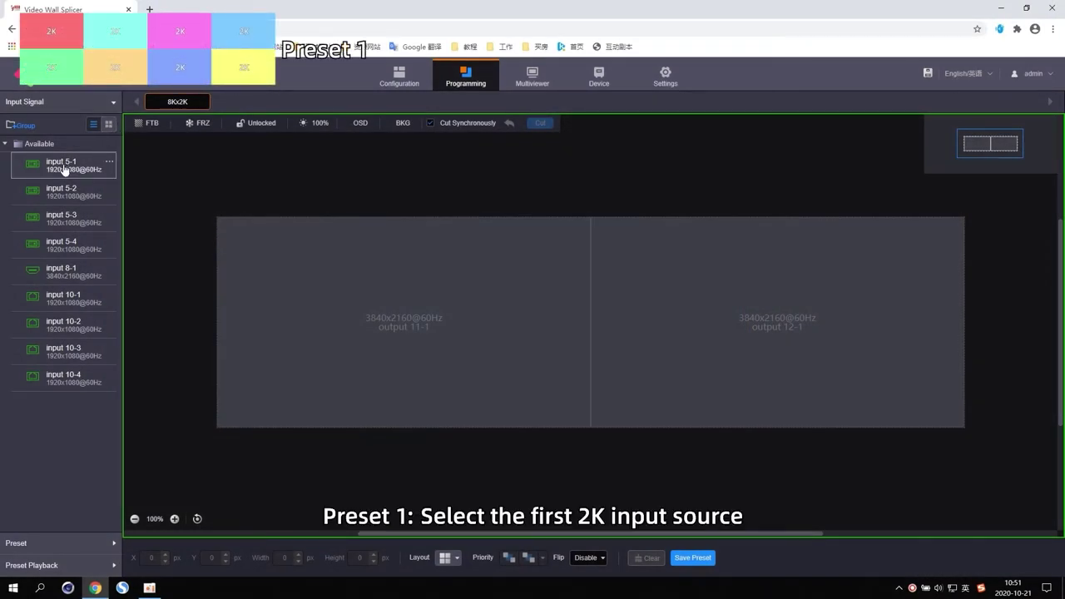
Step: Add input 5-1 as a layer at X 0, Y 0 with a size of 1920 × 1080 px
{"action": "left_click_drag", "start_coordinate": [65, 169], "coordinate": [293, 237]}
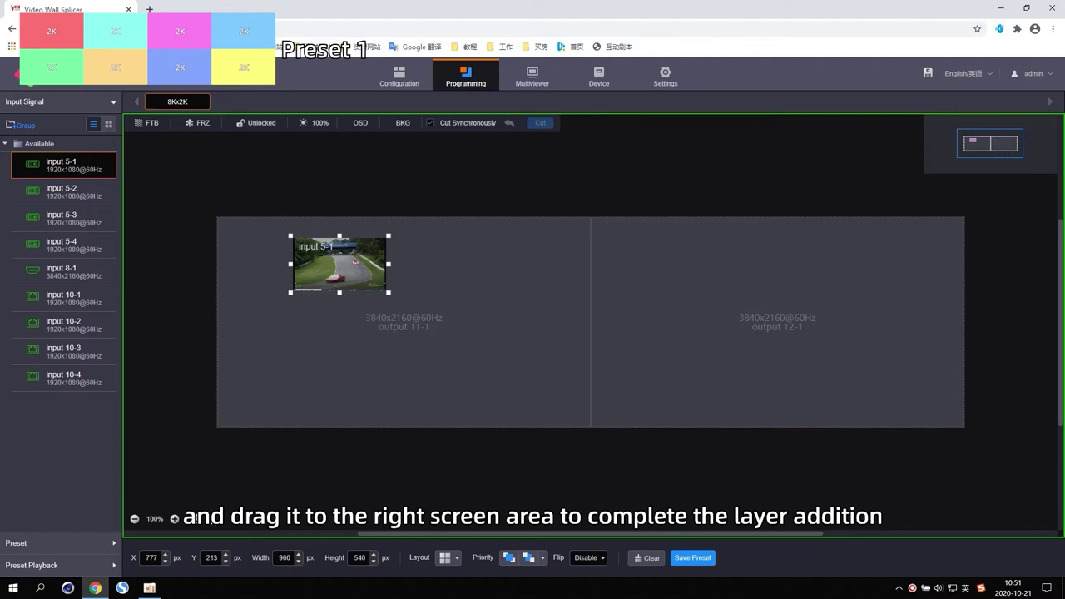
{"action": "double_click", "coordinate": [150, 558]}
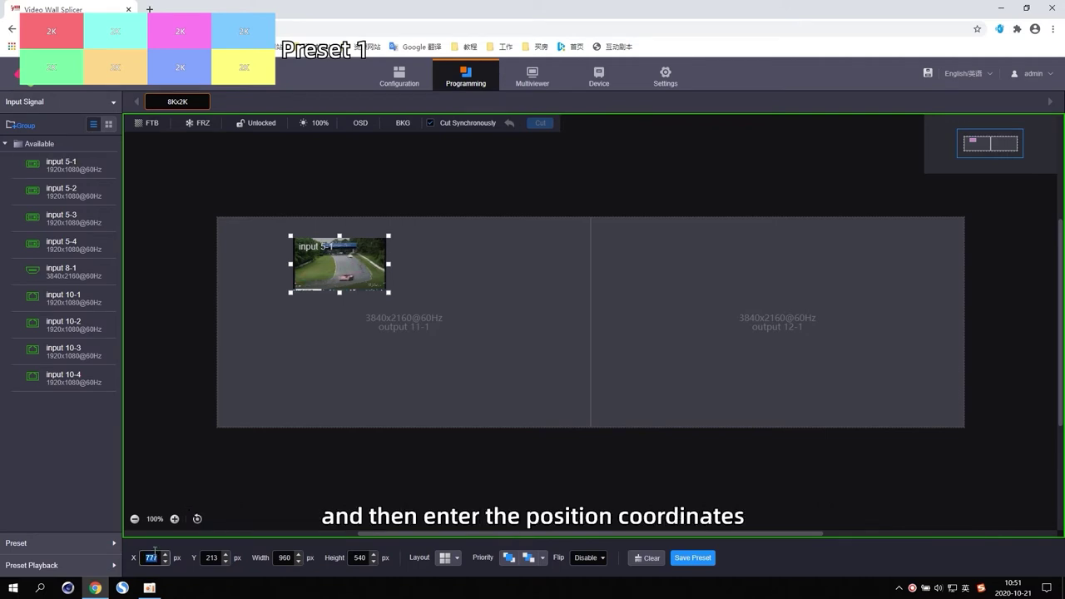
{"action": "type", "text": "00"}
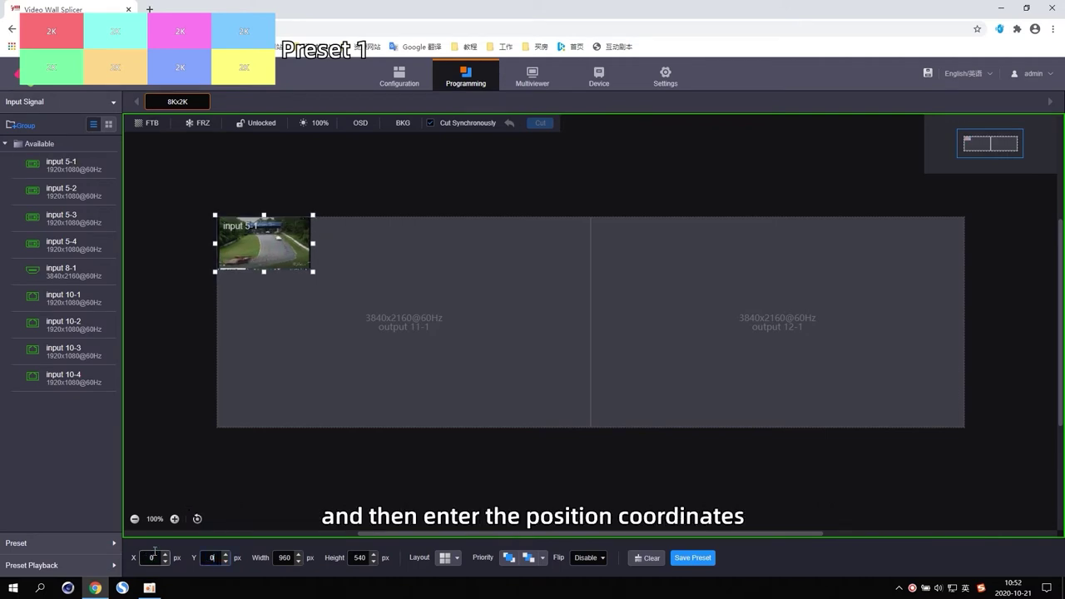
{"action": "key", "text": "Tab"}
{"action": "type", "text": "19"}
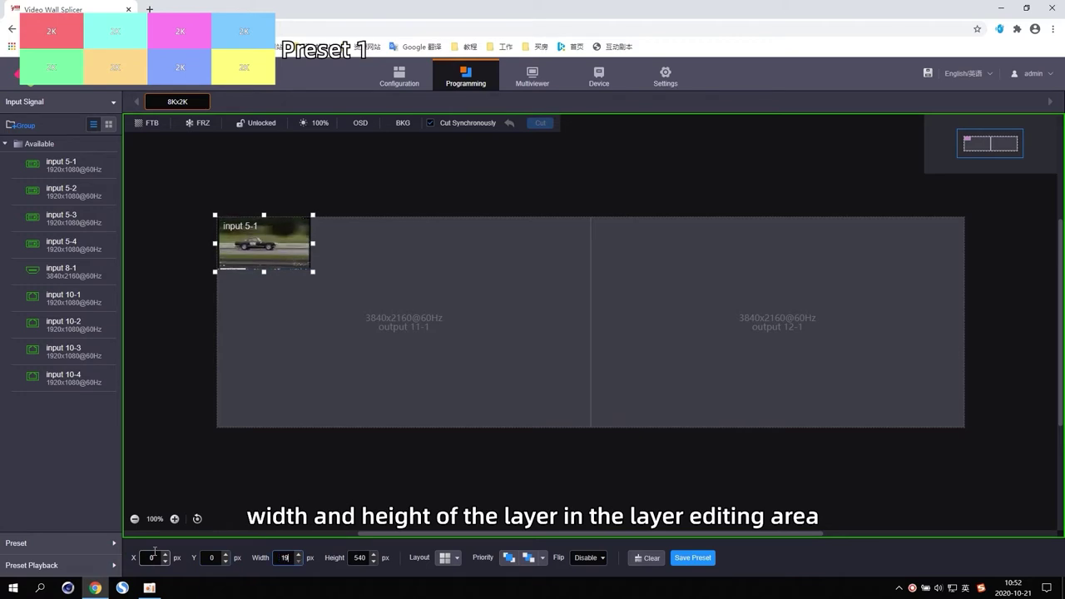
{"action": "type", "text": "20"}
{"action": "type", "text": "1080"}
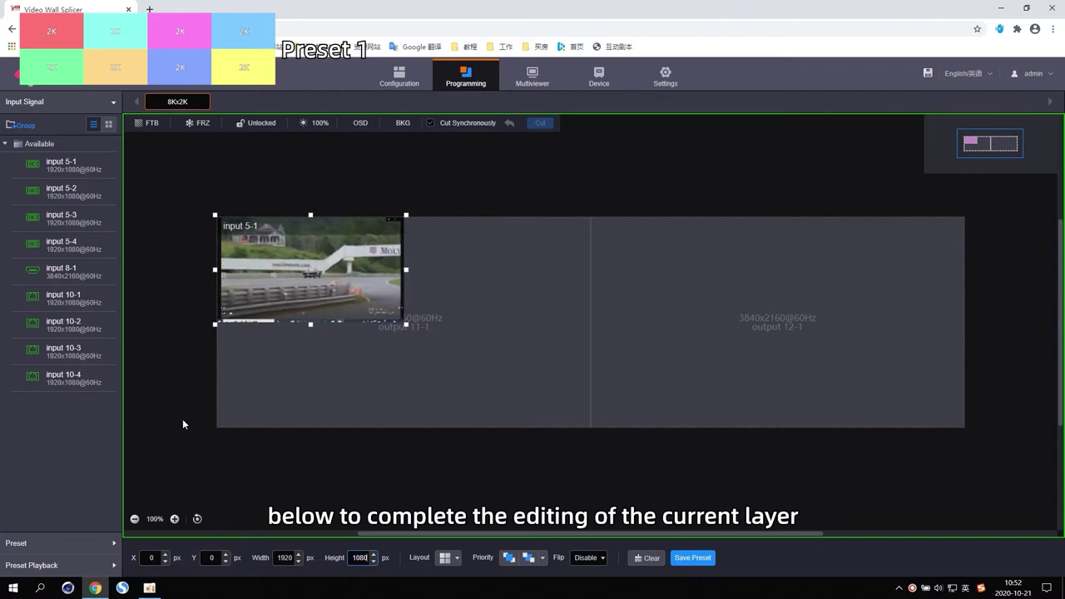
Step: Add input 5-2 as a layer at X 1920, Y 0 with a size of 1920 × 1080 px
{"action": "left_click_drag", "start_coordinate": [64, 191], "coordinate": [441, 246]}
{"action": "double_click", "coordinate": [146, 557]}
{"action": "type", "text": "1920"}
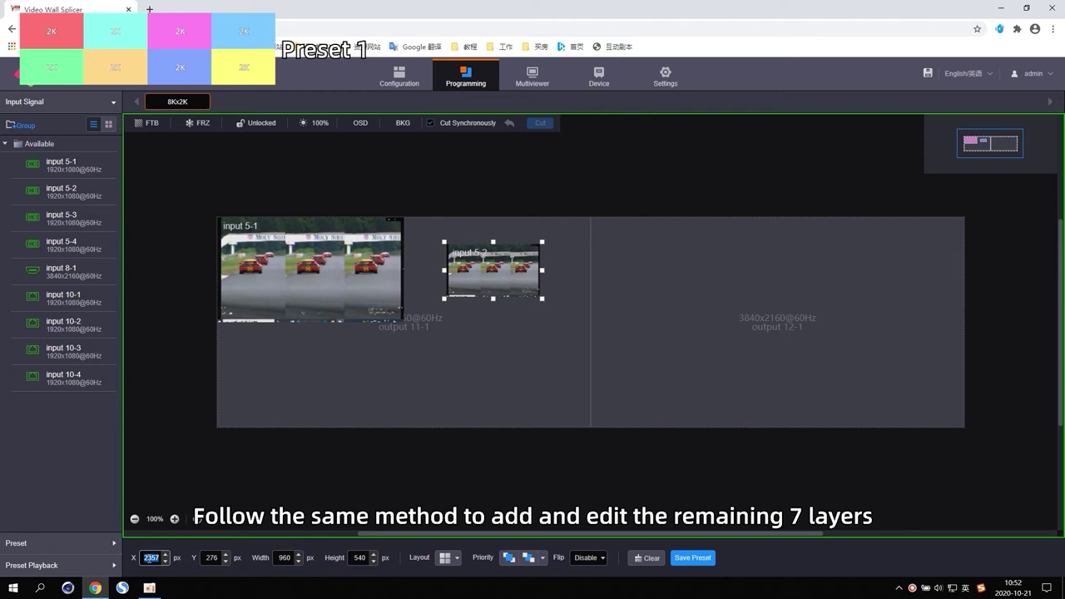
{"action": "key", "text": "Tab"}
{"action": "type", "text": "0"}
{"action": "key", "text": "Tab"}
{"action": "type", "text": "1920"}
{"action": "key", "text": "Tab"}
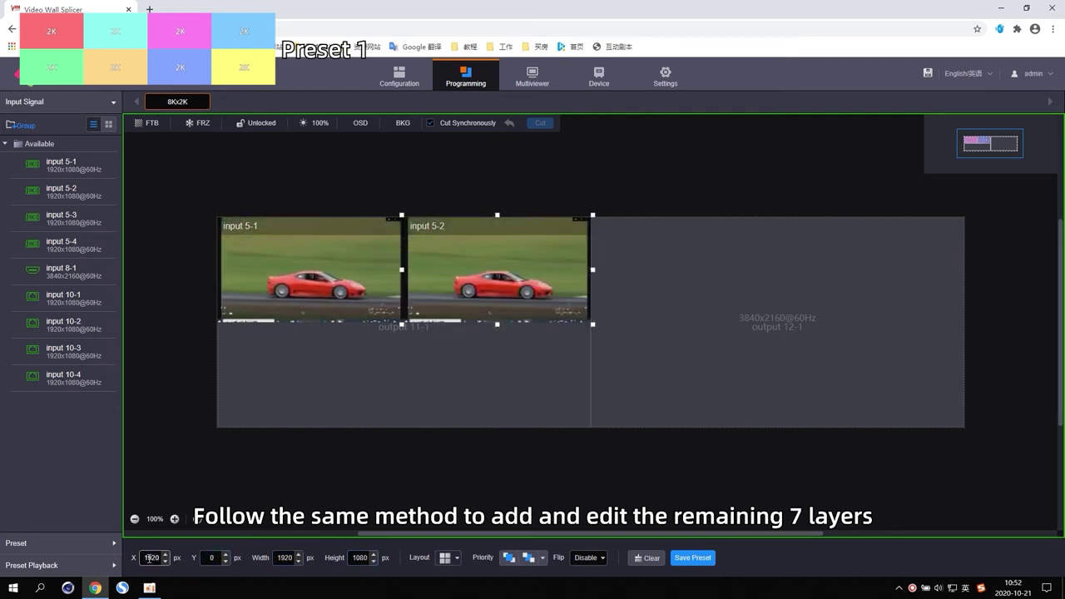
Step: Add input 5-3 as a layer at X 3840, Y 0 with a size of 1920 × 1080 px
{"action": "left_click_drag", "start_coordinate": [64, 218], "coordinate": [824, 282]}
{"action": "double_click", "coordinate": [151, 558]}
{"action": "type", "text": "1"}
{"action": "key", "text": "Tab"}
{"action": "type", "text": "401"}
{"action": "key", "text": "BackSpace"}
{"action": "type", "text": "3840"}
{"action": "key", "text": "Tab"}
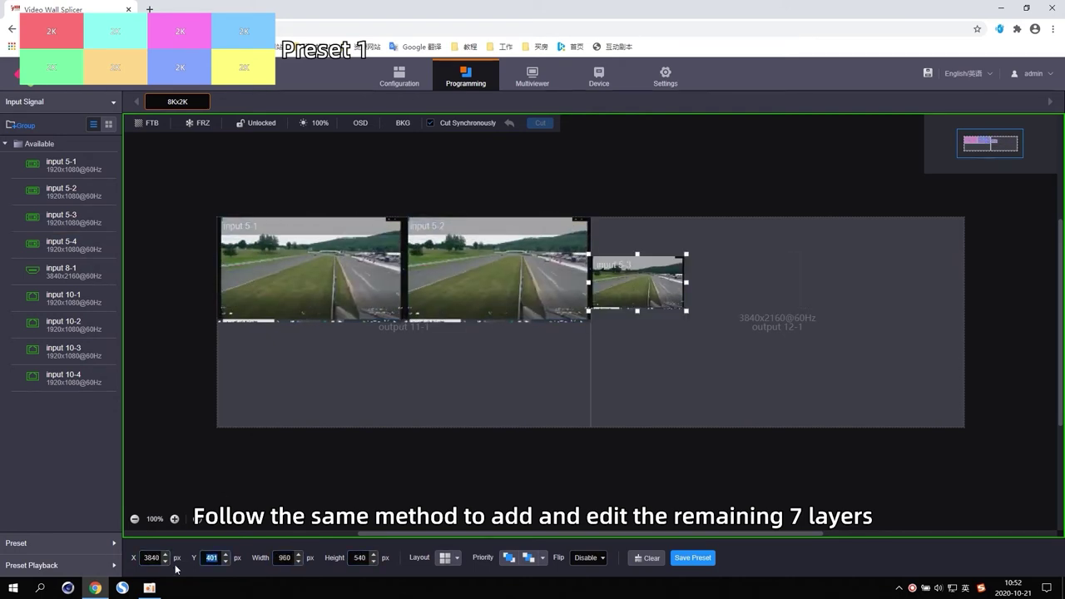
{"action": "type", "text": "0"}
{"action": "key", "text": "Tab"}
{"action": "type", "text": "1920"}
{"action": "key", "text": "Tab"}
{"action": "type", "text": "1080"}
Step: Add input 5-4 as a layer at X 5760, Y 0 with a size of 1920 × 1080 px
{"action": "left_click_drag", "start_coordinate": [73, 236], "coordinate": [883, 291]}
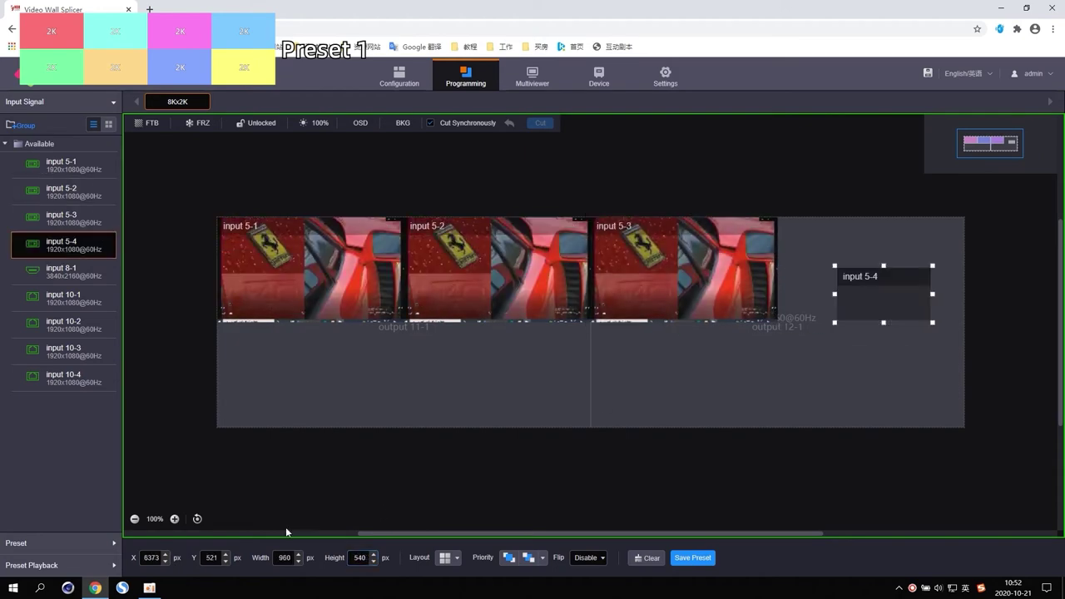
{"action": "type", "text": "5760"}
{"action": "key", "text": "Tab"}
{"action": "type", "text": "0"}
{"action": "key", "text": "Tab"}
{"action": "type", "text": "1920"}
{"action": "key", "text": "Tab"}
{"action": "type", "text": "1080"}
Step: Add a second input 5-1 layer at X 0, Y 1080 with a size of 1920 × 1080 px
{"action": "left_click_drag", "start_coordinate": [178, 277], "coordinate": [314, 398]}
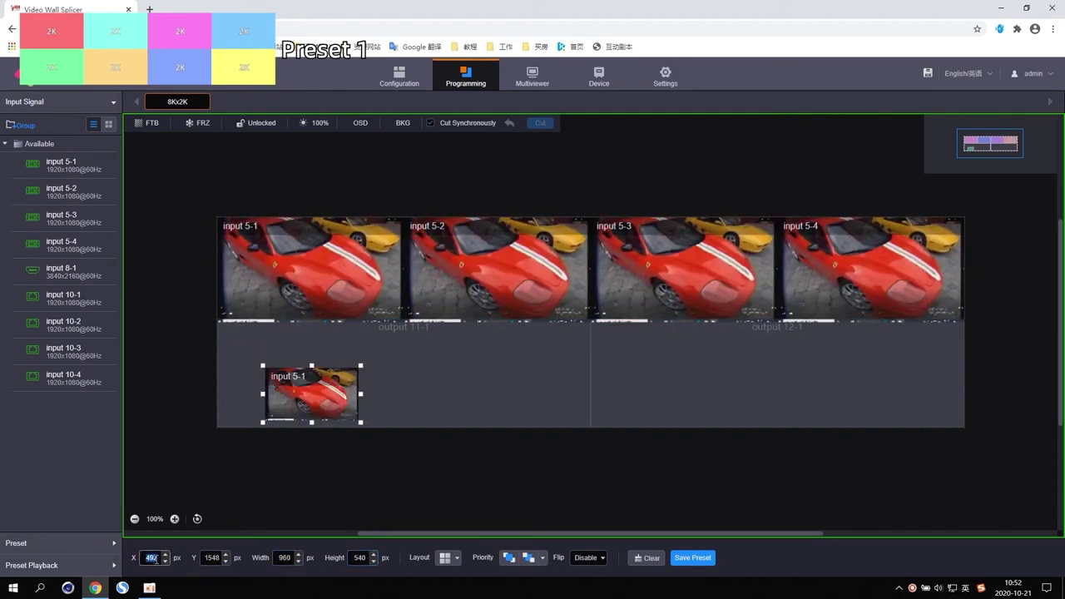
{"action": "type", "text": "0"}
{"action": "key", "text": "Tab"}
{"action": "type", "text": "1080"}
{"action": "key", "text": "Tab"}
{"action": "type", "text": "1920"}
{"action": "key", "text": "Tab"}
{"action": "type", "text": "1080"}
Step: Add a second input 5-2 layer at X 1920, Y 1080 with a size of 1920 × 1080 px
{"action": "left_click_drag", "start_coordinate": [73, 191], "coordinate": [454, 378]}
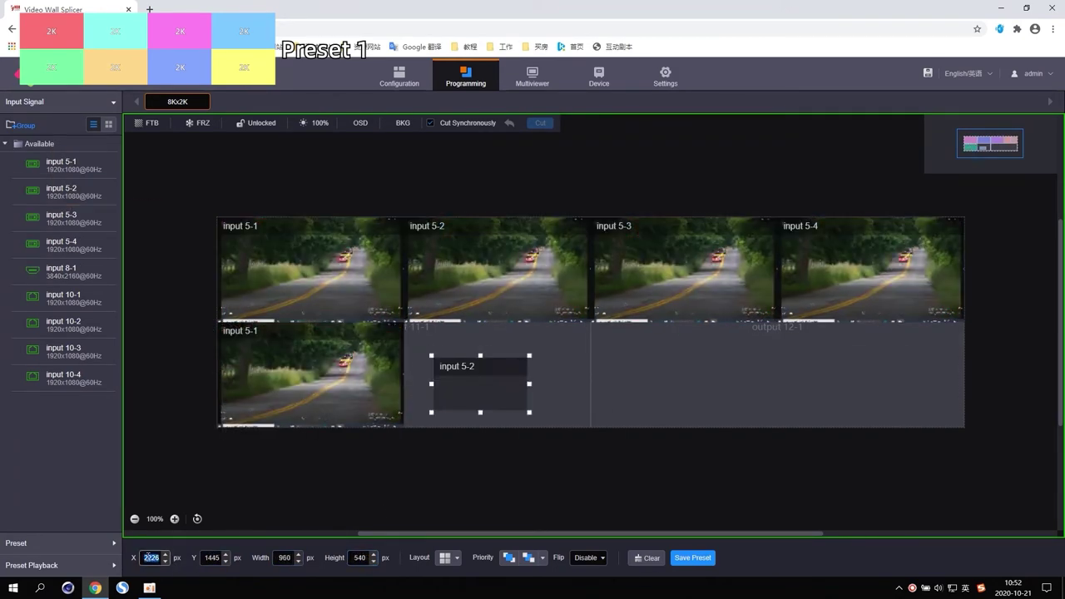
{"action": "type", "text": "1920"}
{"action": "key", "text": "Tab"}
{"action": "type", "text": "1080"}
{"action": "key", "text": "Tab"}
{"action": "type", "text": "1920"}
{"action": "key", "text": "Tab"}
{"action": "type", "text": "1080"}
Step: Add a second input 5-3 layer at X 3840, Y 1080 with a size of 1920 × 1080 px
{"action": "left_click_drag", "start_coordinate": [74, 218], "coordinate": [724, 383]}
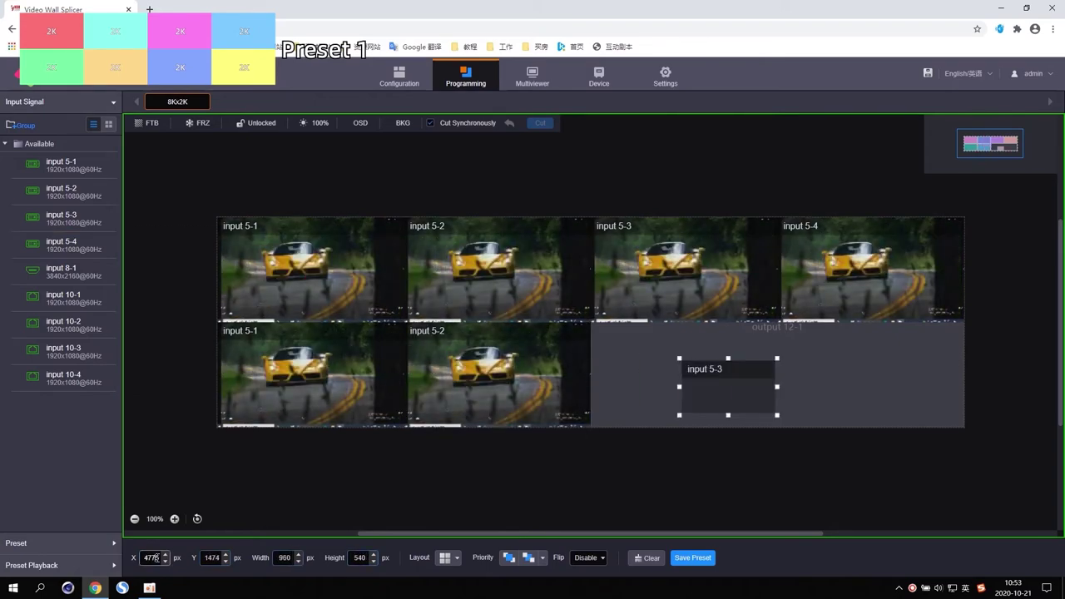
{"action": "type", "text": "3840"}
{"action": "key", "text": "Tab"}
{"action": "type", "text": "1080"}
{"action": "key", "text": "Tab"}
{"action": "type", "text": "1920"}
{"action": "key", "text": "Tab"}
{"action": "type", "text": "1080"}
Step: Add a second input 5-4 layer at X 5760, Y 1080 with a size of 1920 × 1080 px
{"action": "left_click_drag", "start_coordinate": [73, 245], "coordinate": [832, 374]}
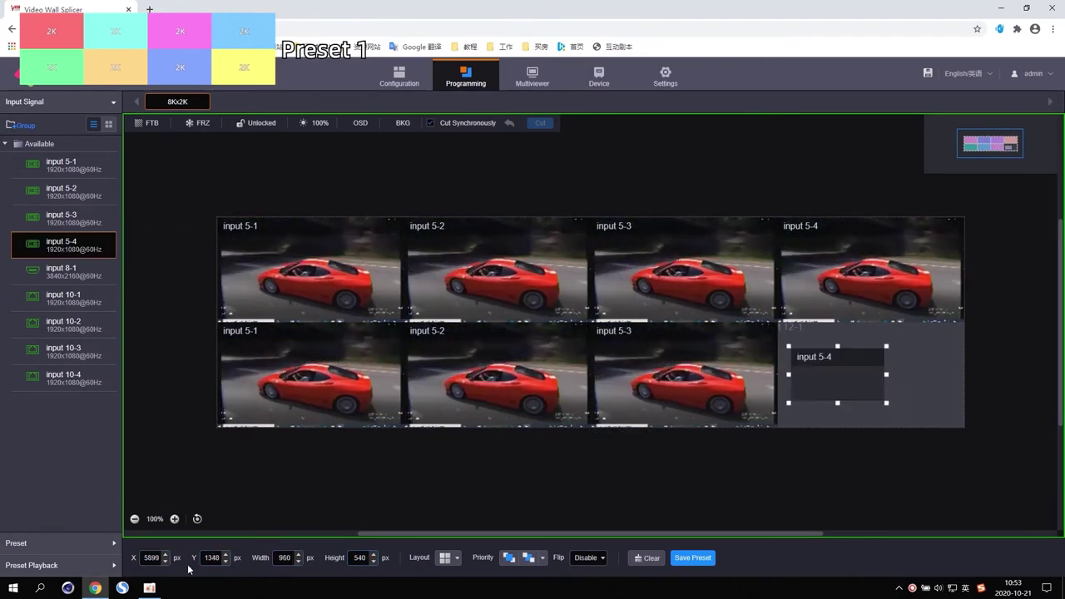
{"action": "type", "text": "5760"}
{"action": "key", "text": "Tab"}
{"action": "type", "text": "1080"}
{"action": "key", "text": "Tab"}
{"action": "type", "text": "1920"}
{"action": "key", "text": "Tab"}
{"action": "type", "text": "5401080"}
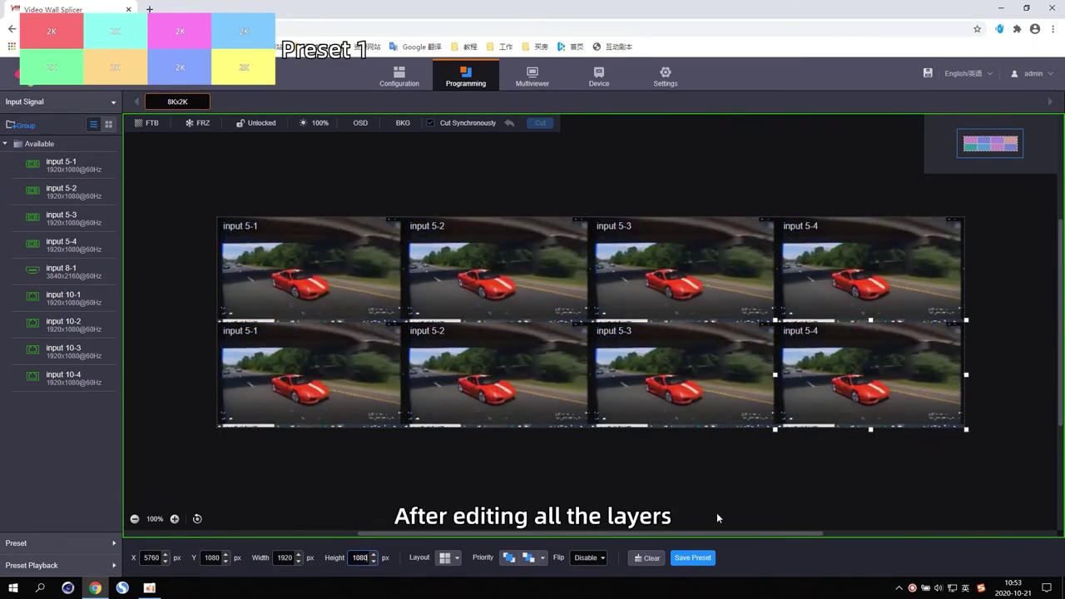
Step: Save the eight-layer layout as a preset named Preset 1
{"action": "left_click", "coordinate": [694, 558]}
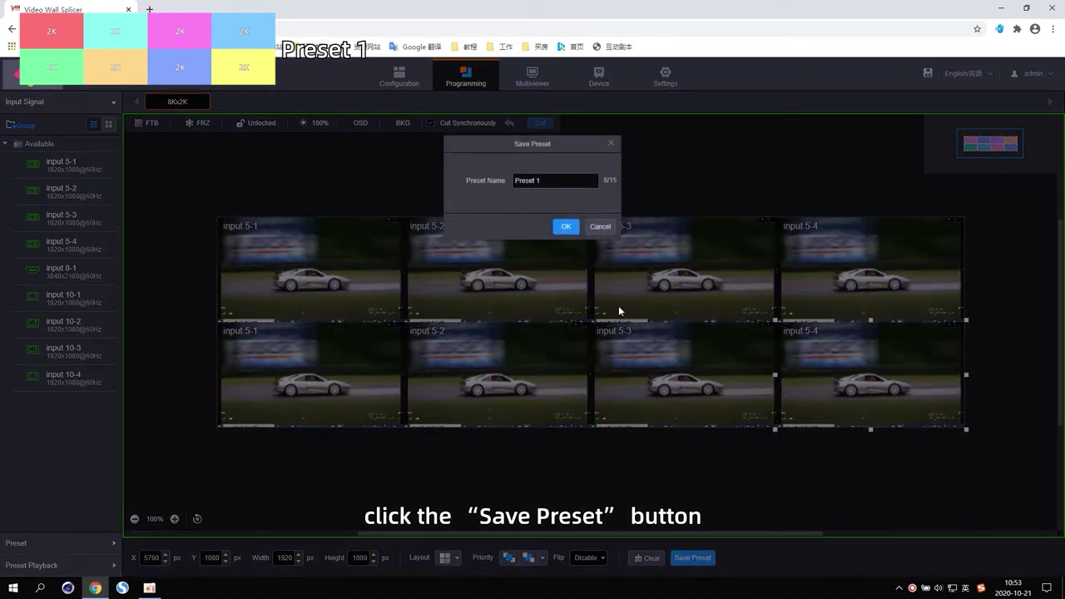
{"action": "left_click", "coordinate": [553, 181]}
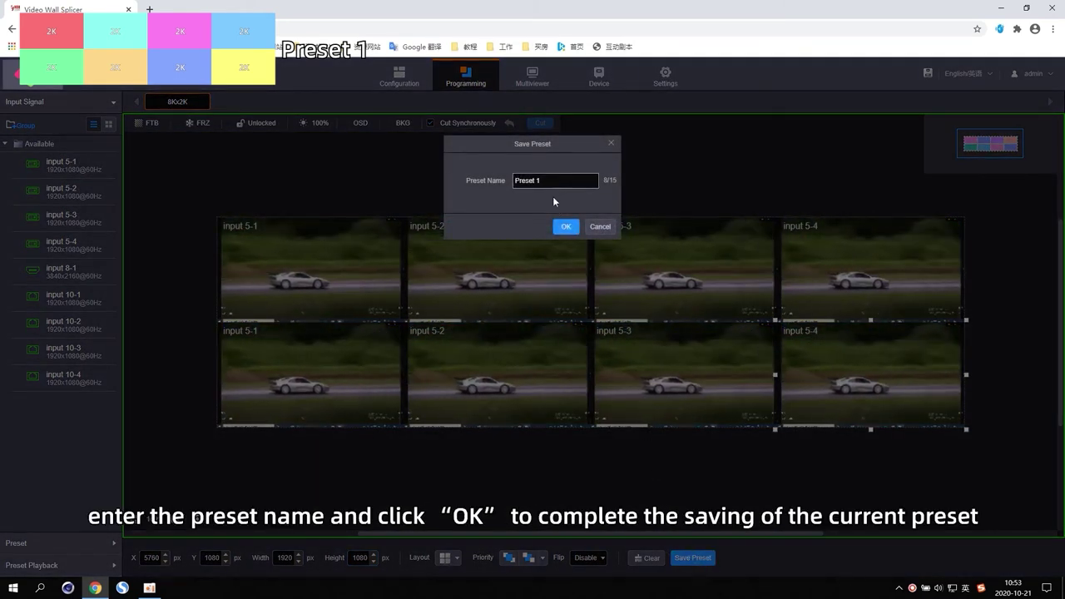
{"action": "left_click", "coordinate": [565, 227]}
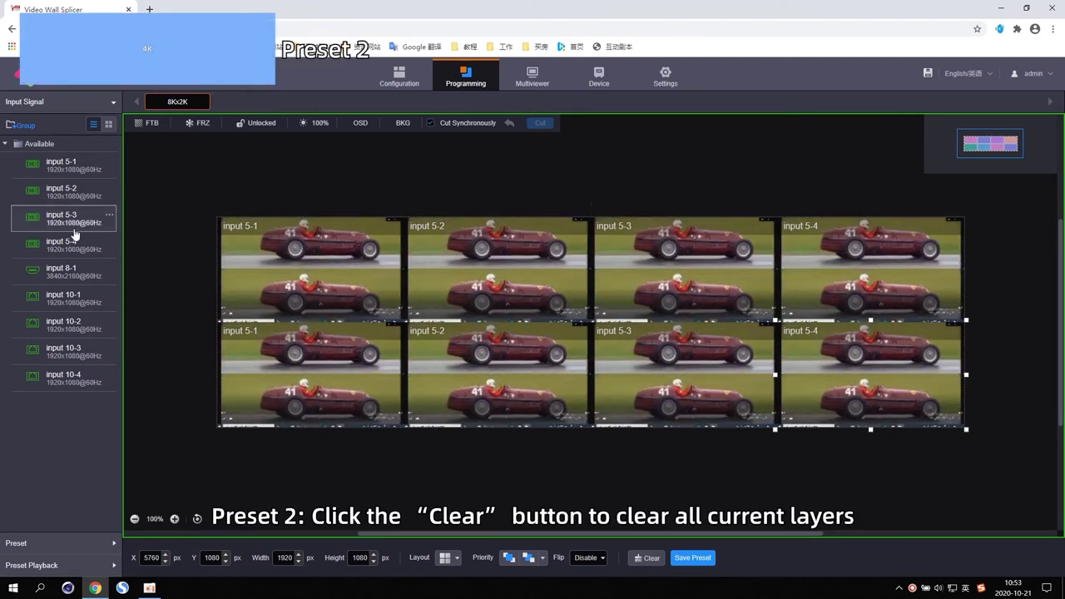
Step: Clear all layers and add the 4K source input 8-1 as a single layer maximized across both outputs
{"action": "left_click", "coordinate": [646, 560]}
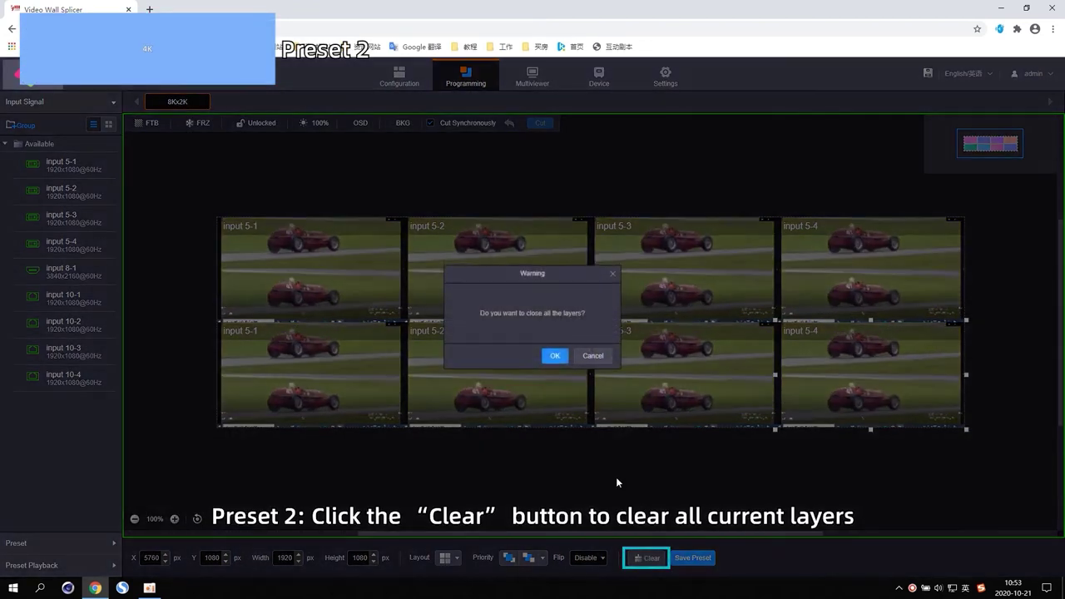
{"action": "left_click", "coordinate": [558, 356]}
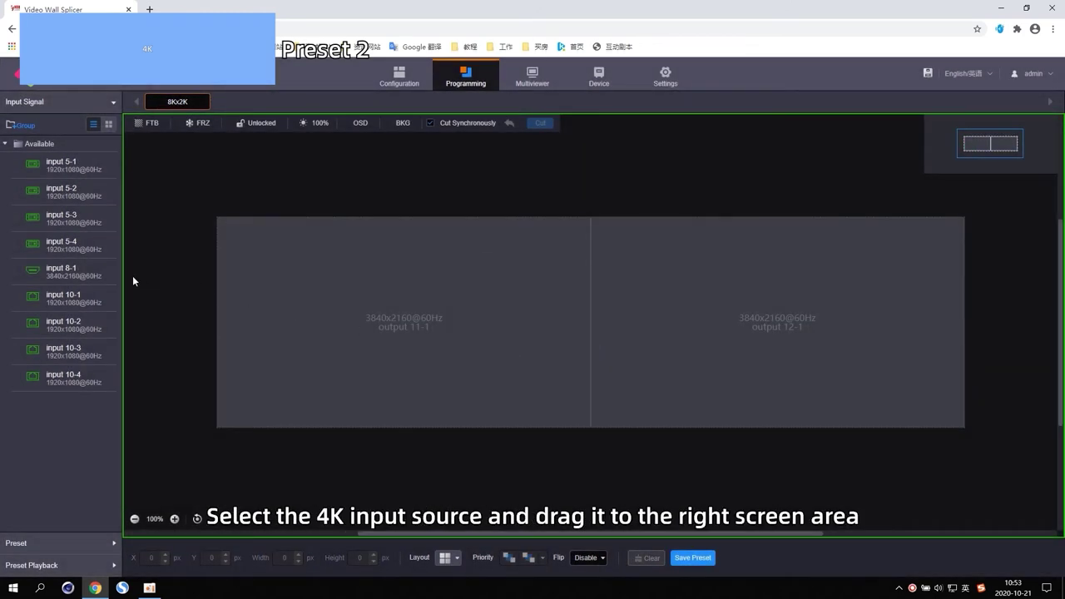
{"action": "left_click_drag", "start_coordinate": [67, 280], "coordinate": [449, 308]}
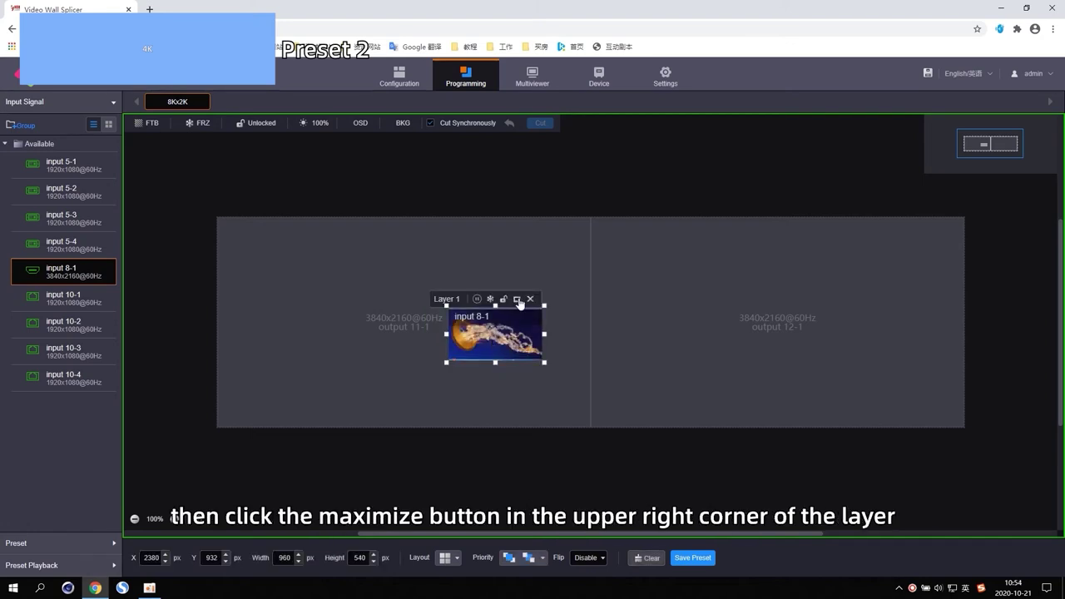
{"action": "left_click", "coordinate": [518, 300]}
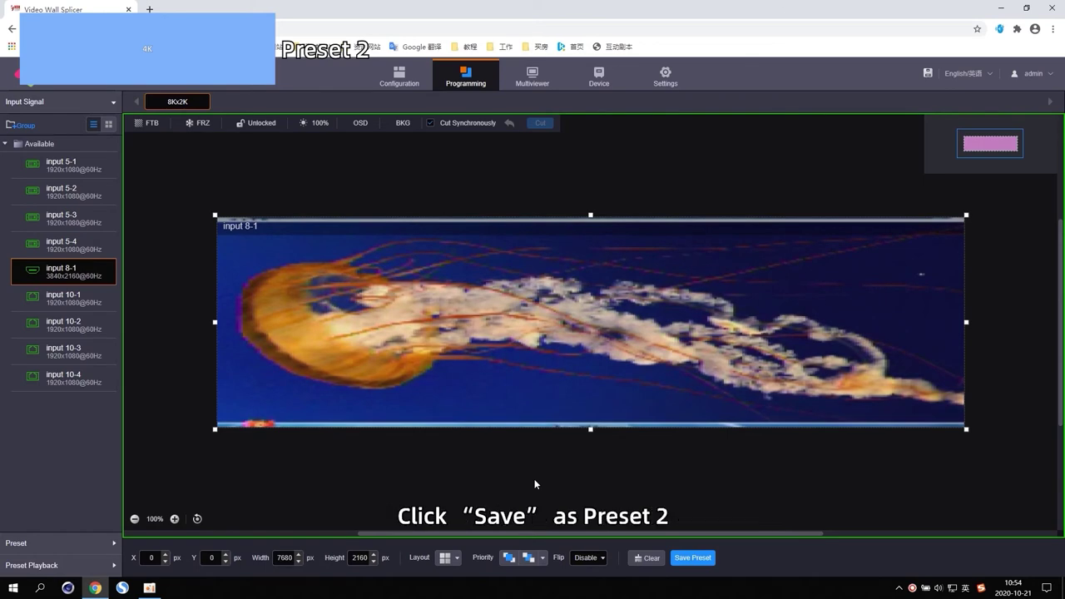
Step: Save the full-screen input 8-1 layout as Preset 2 and clear all layers from the screen
{"action": "left_click", "coordinate": [688, 558]}
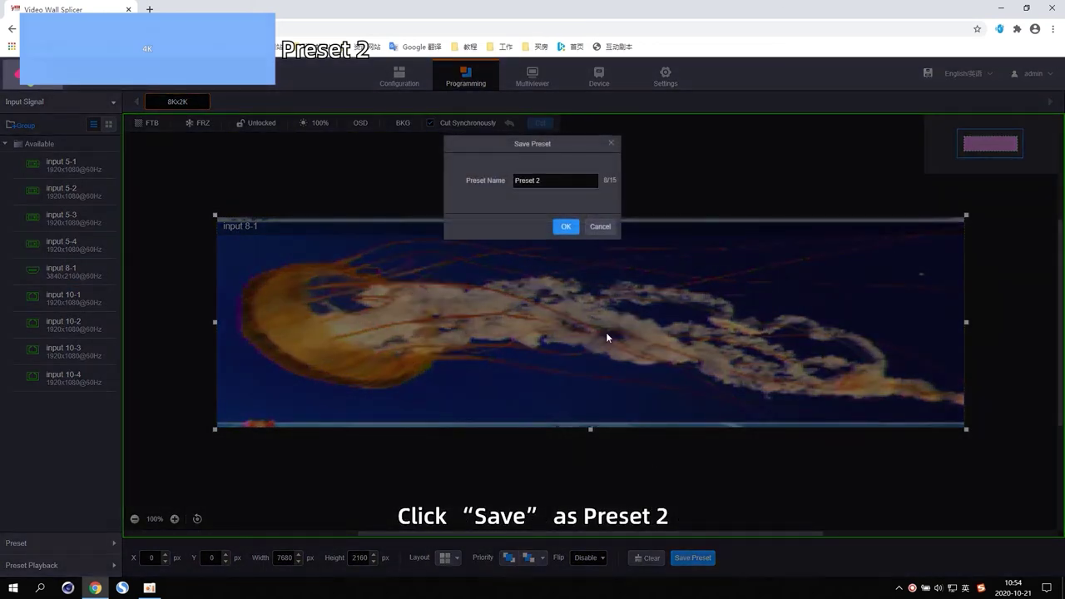
{"action": "left_click", "coordinate": [566, 228]}
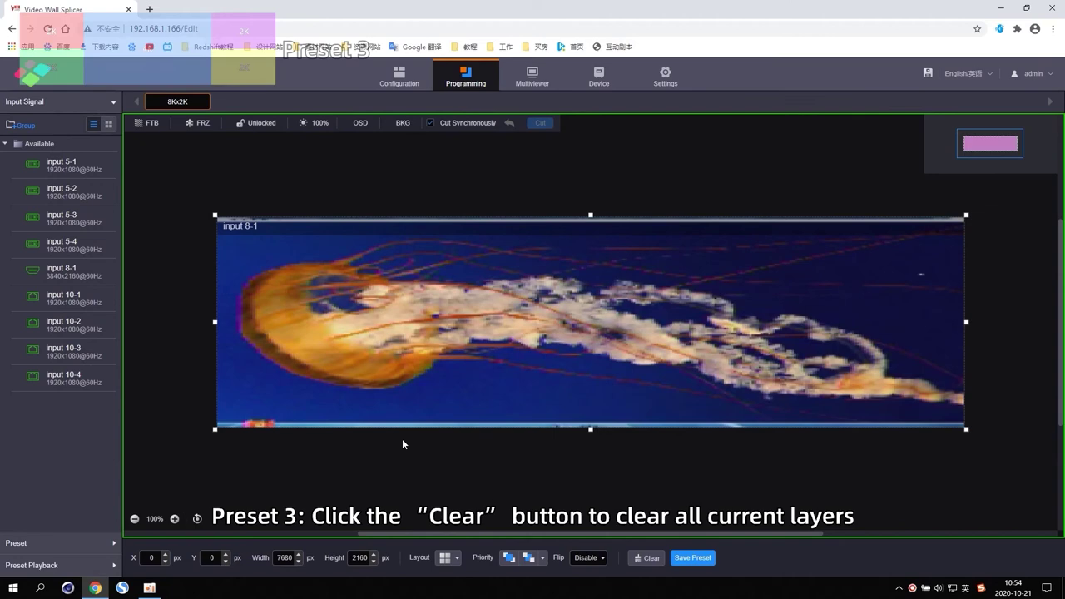
{"action": "left_click", "coordinate": [650, 558]}
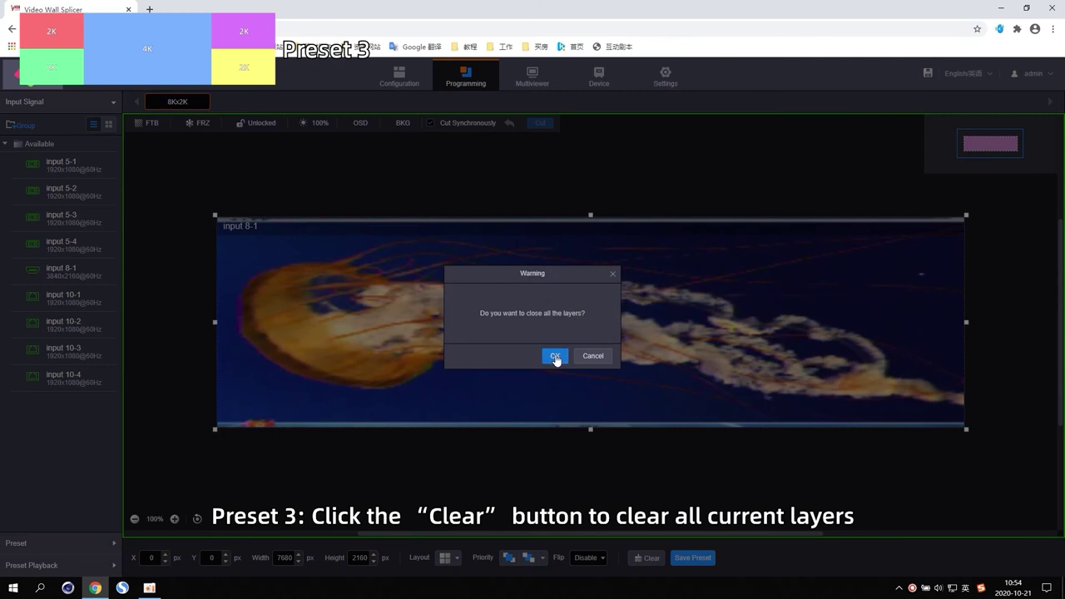
{"action": "left_click", "coordinate": [556, 356]}
Step: Add input 8-1 as a layer at X 1920, Y 0 with a size of 3840 × 2160 px
{"action": "left_click_drag", "start_coordinate": [53, 269], "coordinate": [560, 303]}
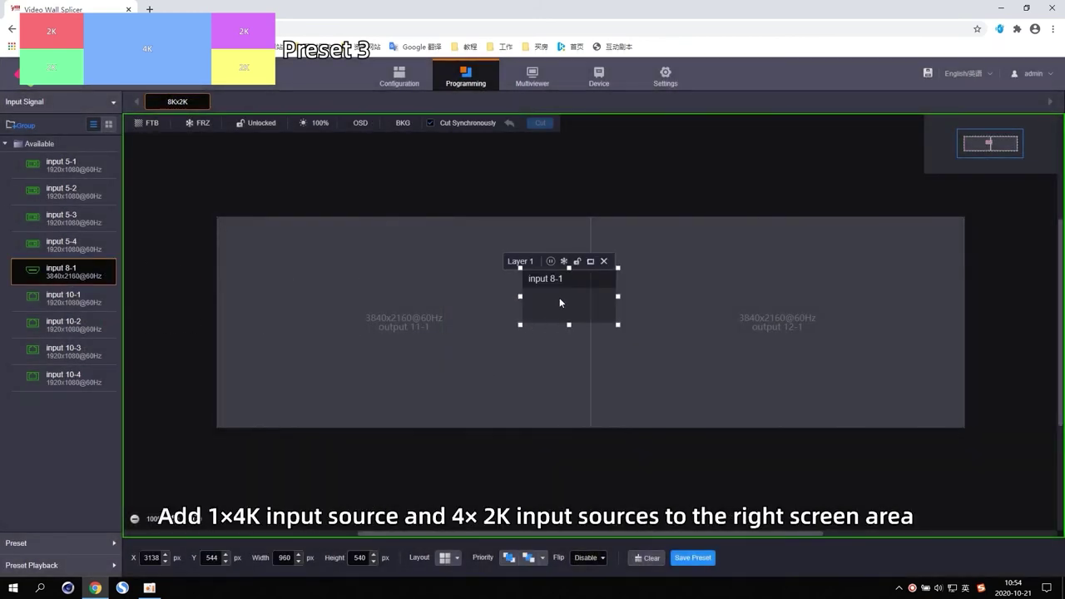
{"action": "double_click", "coordinate": [151, 557]}
{"action": "type", "text": "1920"}
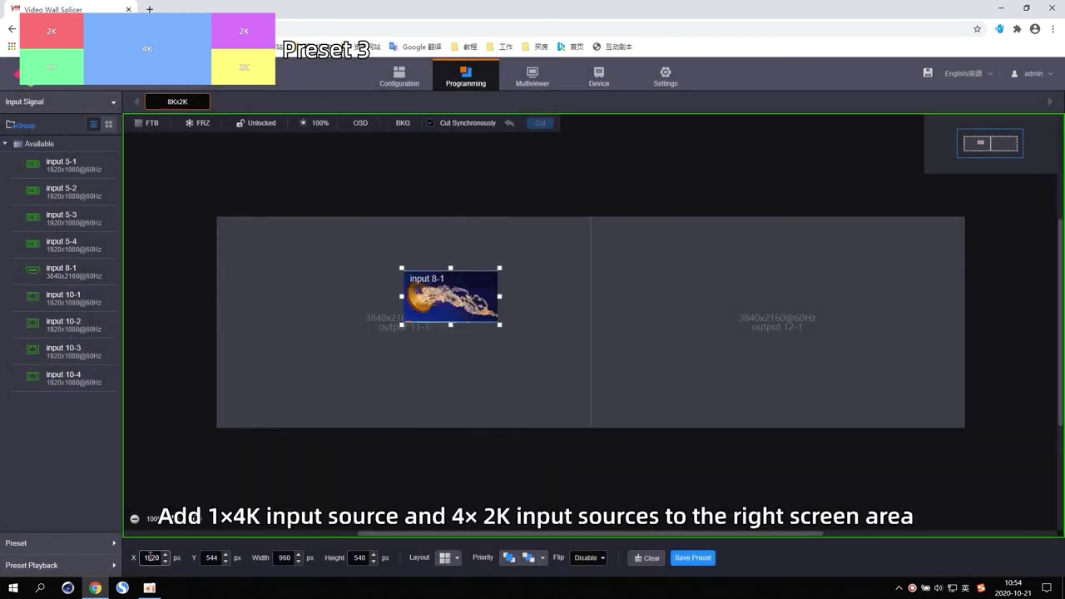
{"action": "type", "text": "0"}
{"action": "key", "text": "Tab"}
{"action": "type", "text": "3"}
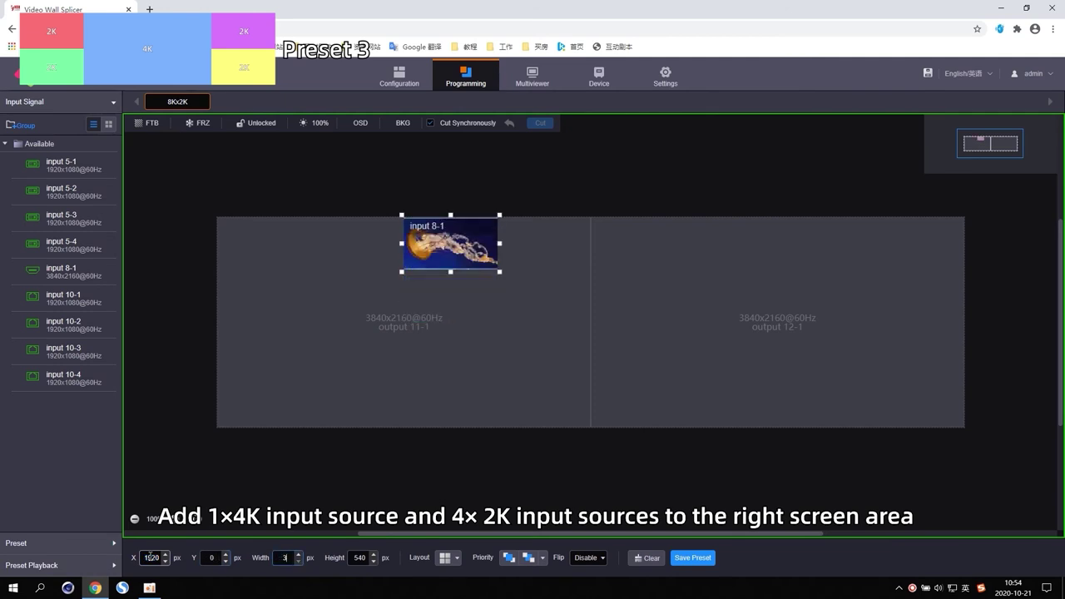
{"action": "type", "text": "8402160"}
{"action": "key", "text": "Return"}
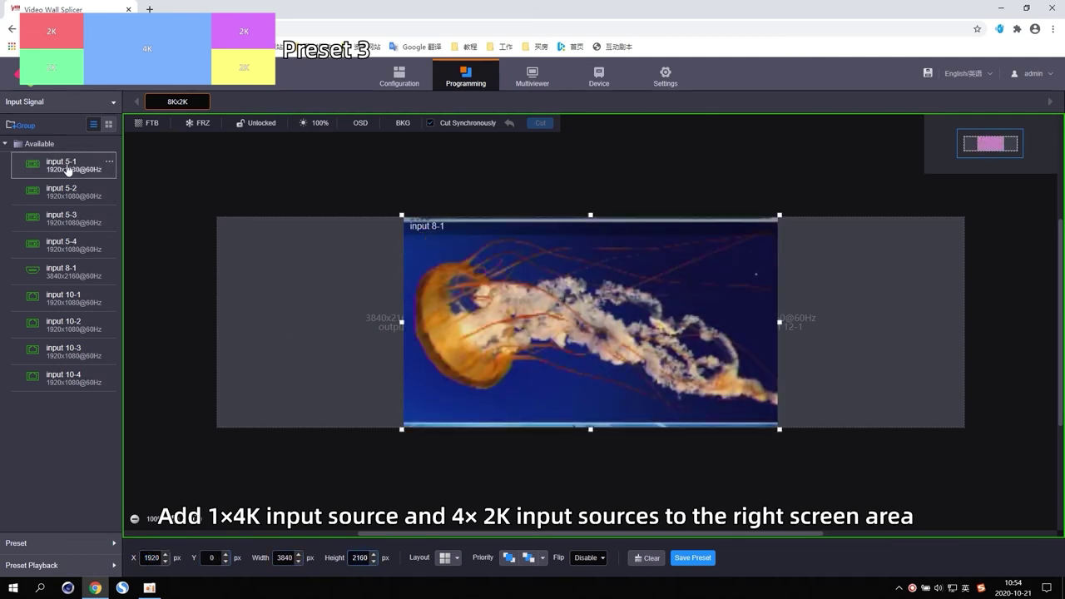
Step: Add input 5-1 beside the 4K layer at X 0, Y 0 with a size of 1920 × 1080 px
{"action": "left_click_drag", "start_coordinate": [62, 165], "coordinate": [293, 241]}
{"action": "double_click", "coordinate": [150, 558]}
{"action": "type", "text": "0"}
{"action": "key", "text": "Tab"}
{"action": "type", "text": "0"}
{"action": "key", "text": "Tab"}
{"action": "type", "text": "1920"}
{"action": "key", "text": "Tab"}
{"action": "type", "text": "1080"}
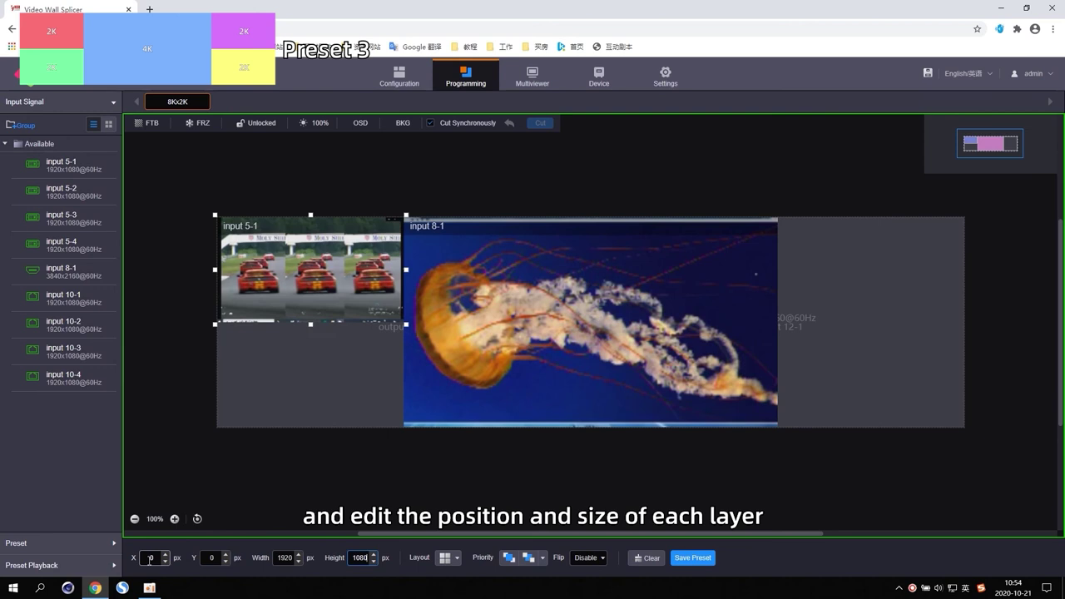
Step: Add input 5-2 below the input 5-1 layer at X 0, Y 1080 with a size of 1920 × 1080 px
{"action": "left_click_drag", "start_coordinate": [63, 192], "coordinate": [274, 383]}
{"action": "double_click", "coordinate": [150, 558]}
{"action": "type", "text": "0"}
{"action": "key", "text": "Tab"}
{"action": "type", "text": "1080"}
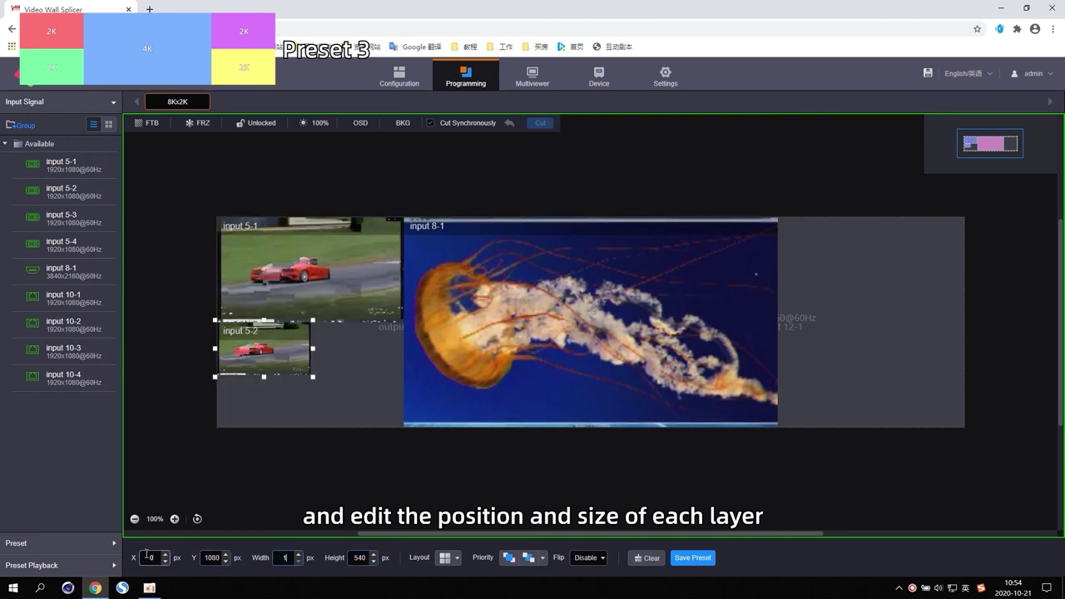
{"action": "key", "text": "Tab"}
{"action": "type", "text": "1920"}
{"action": "key", "text": "Tab"}
{"action": "type", "text": "1080"}
Step: Add input 5-3 on the other side of the 4K layer at X 5760, Y 0, sized 1920 × 1080 px
{"action": "left_click_drag", "start_coordinate": [62, 218], "coordinate": [266, 254]}
{"action": "left_click", "coordinate": [147, 555]}
{"action": "type", "text": "5760"}
{"action": "key", "text": "Tab"}
{"action": "type", "text": "0"}
{"action": "key", "text": "Tab"}
{"action": "type", "text": "1920"}
{"action": "key", "text": "Tab"}
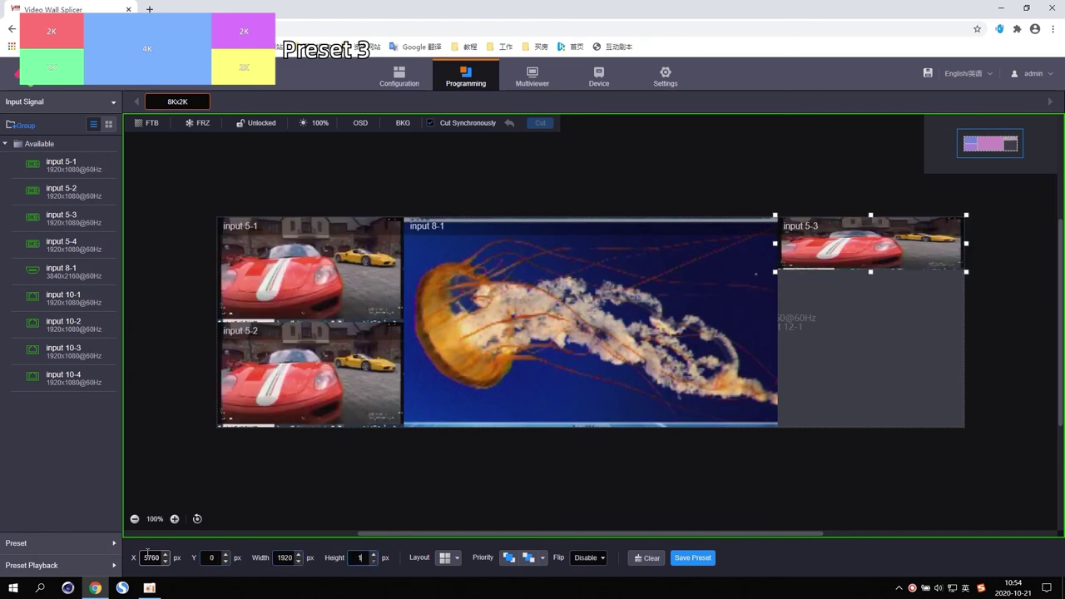
{"action": "type", "text": "1080"}
Step: Add input 5-4 below the input 5-3 layer at X 5760, Y 1080 with a size of 1920 × 1080 px
{"action": "left_click_drag", "start_coordinate": [62, 245], "coordinate": [333, 397]}
{"action": "left_click", "coordinate": [152, 557]}
{"action": "type", "text": "5760"}
{"action": "key", "text": "Tab"}
{"action": "type", "text": "1080"}
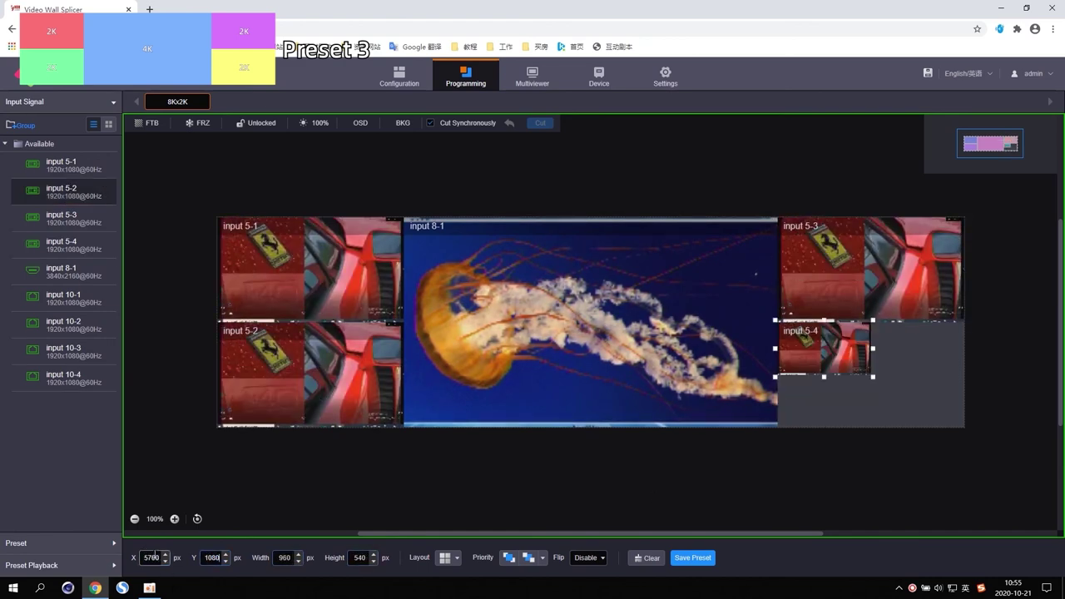
{"action": "key", "text": "Tab"}
{"action": "type", "text": "1920"}
{"action": "key", "text": "Tab"}
{"action": "type", "text": "1080"}
Step: Save the layout of one 4K layer and four 2K layers as Preset 3
{"action": "left_click", "coordinate": [692, 557]}
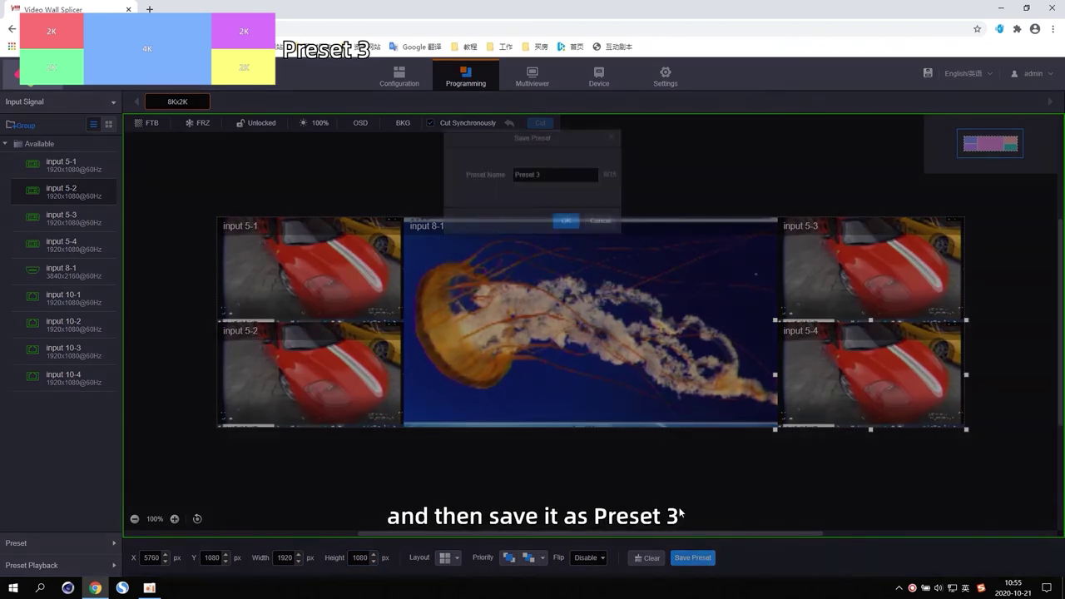
{"action": "left_click", "coordinate": [563, 225]}
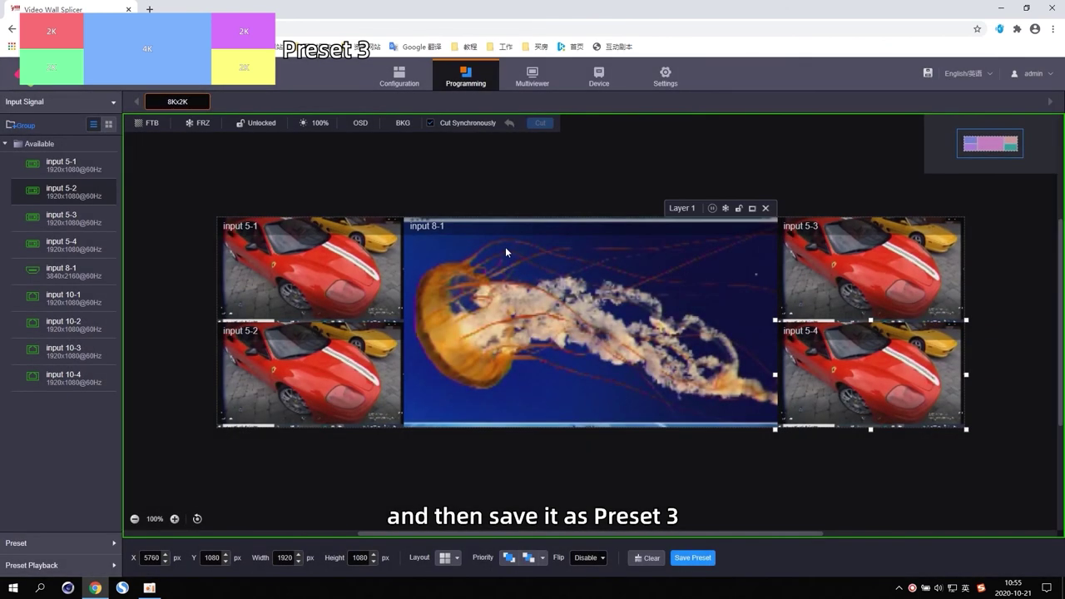